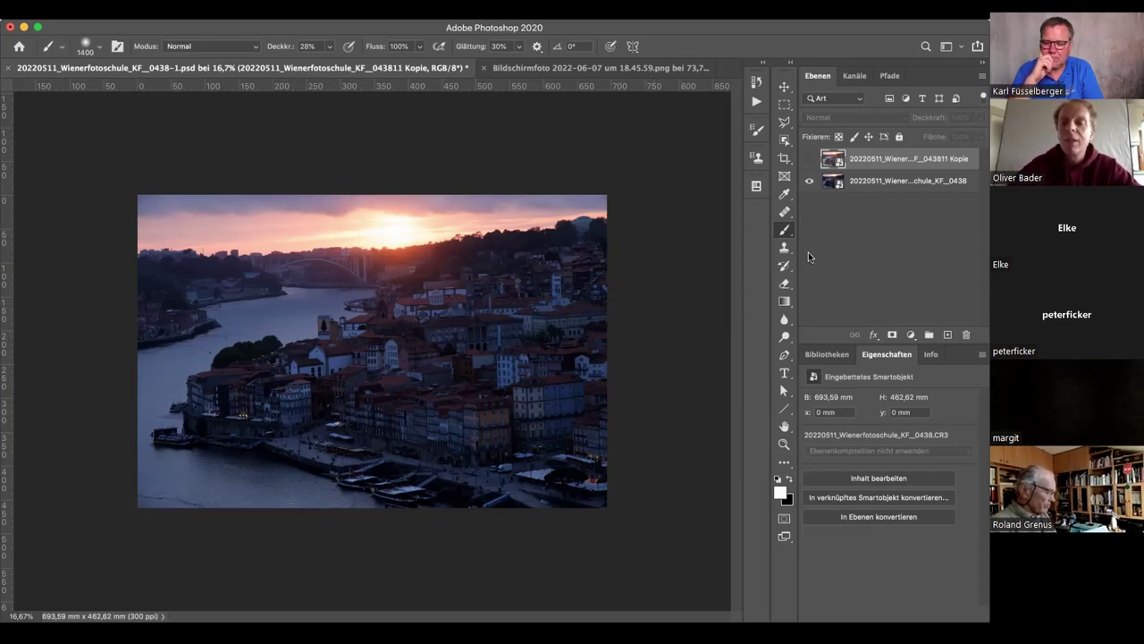
Turn on the visibility of the upper copy layer
click(810, 160)
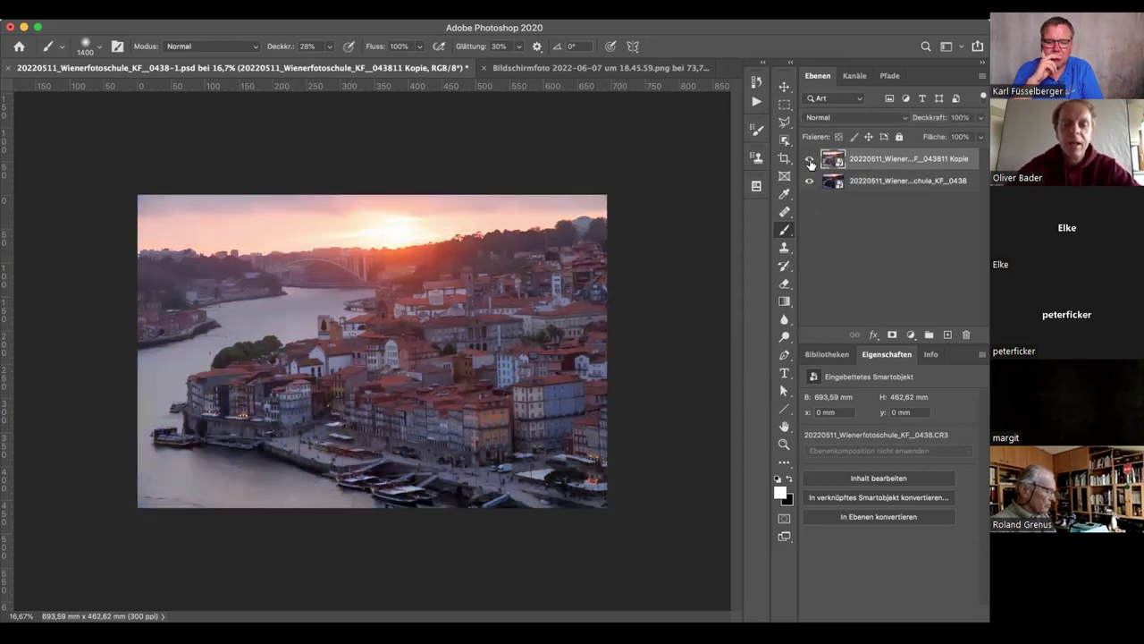
Examine the raw development settings in the open Bildschirmfoto document with the brush reduced to 50 pixels, and return to the PSD
click(639, 70)
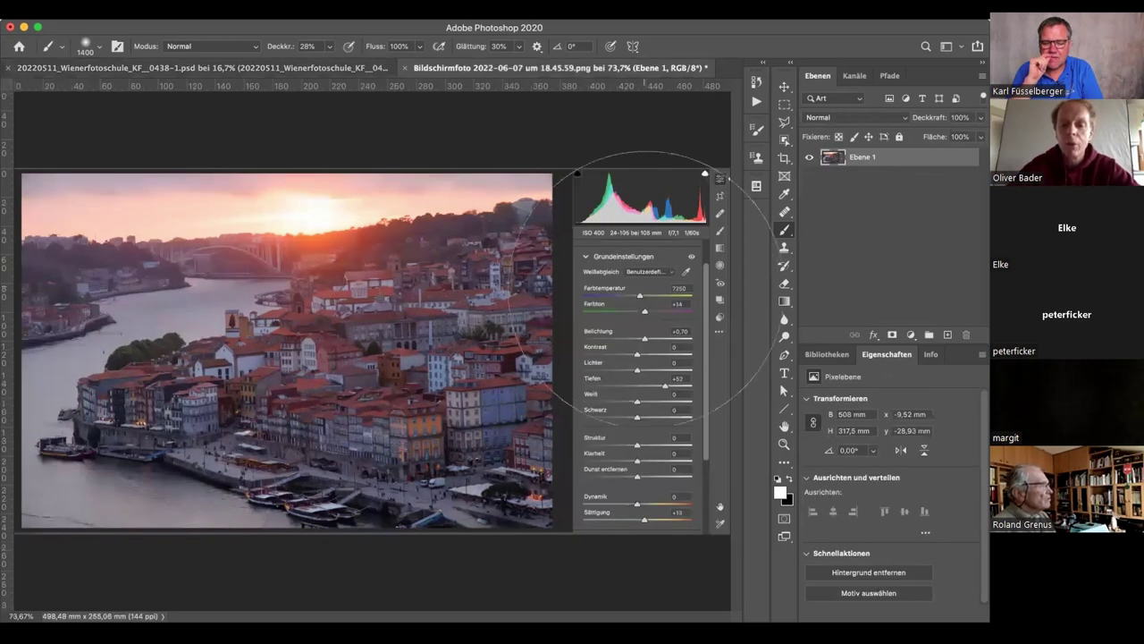
key(bracketleft)
key(bracketleft)
key(bracketleft)
key(bracketleft)
key(bracketleft)
key(bracketleft)
key(bracketleft)
key(bracketleft)
key(bracketleft)
key(bracketleft)
key(bracketleft)
key(bracketleft)
key(bracketleft)
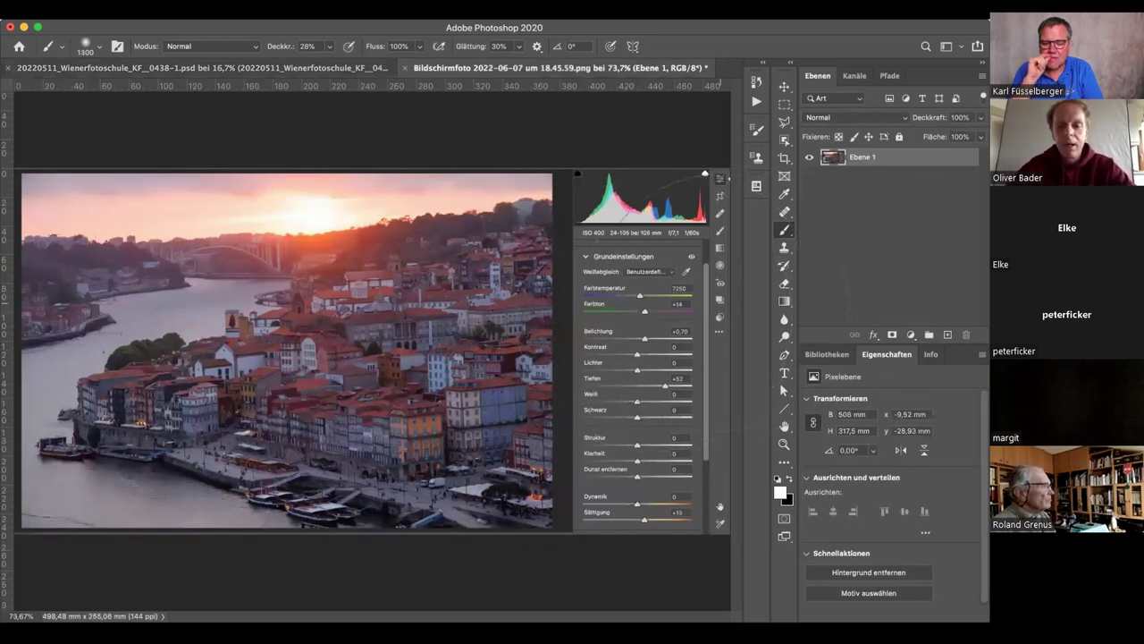
key(bracketleft)
key(bracketleft)
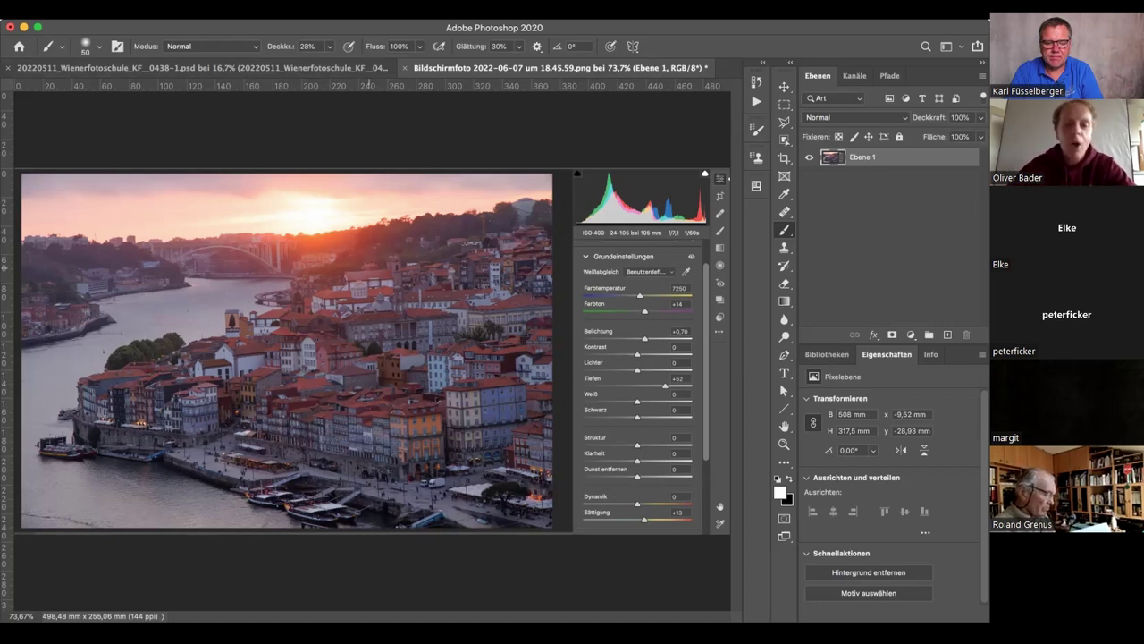
click(207, 68)
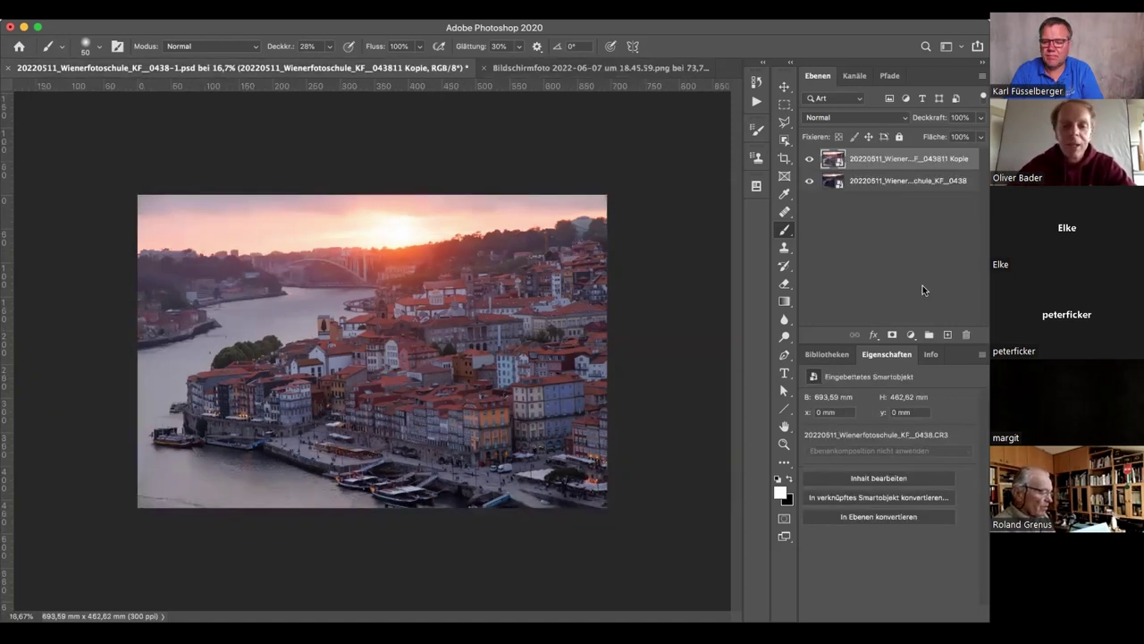
Compare the image with and without the upper copy layer by toggling its visibility
click(809, 160)
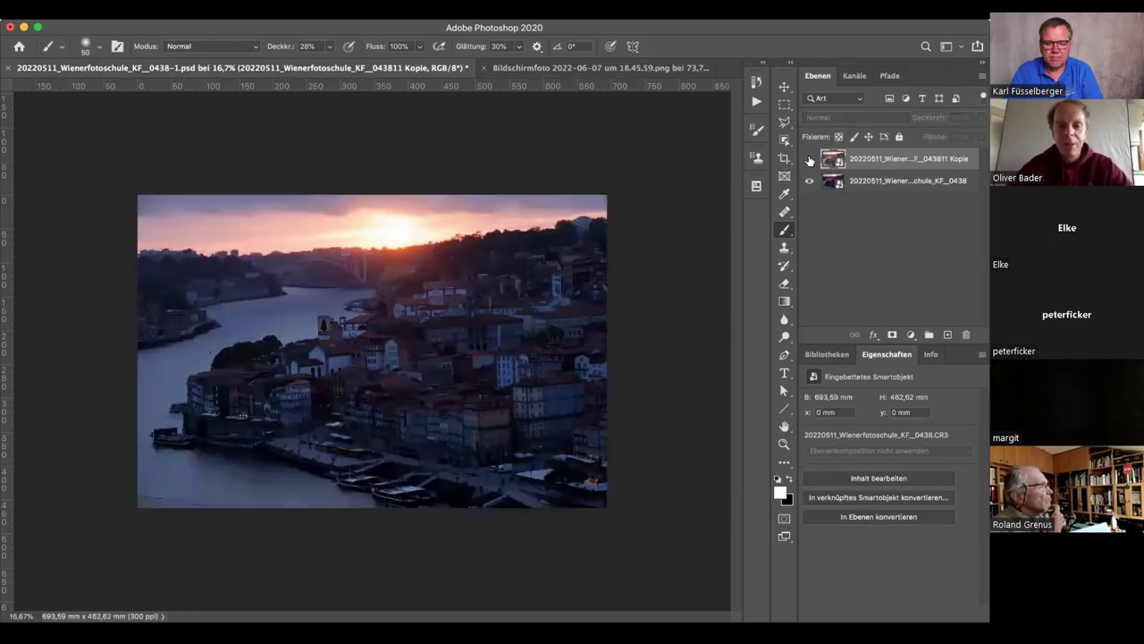
click(809, 160)
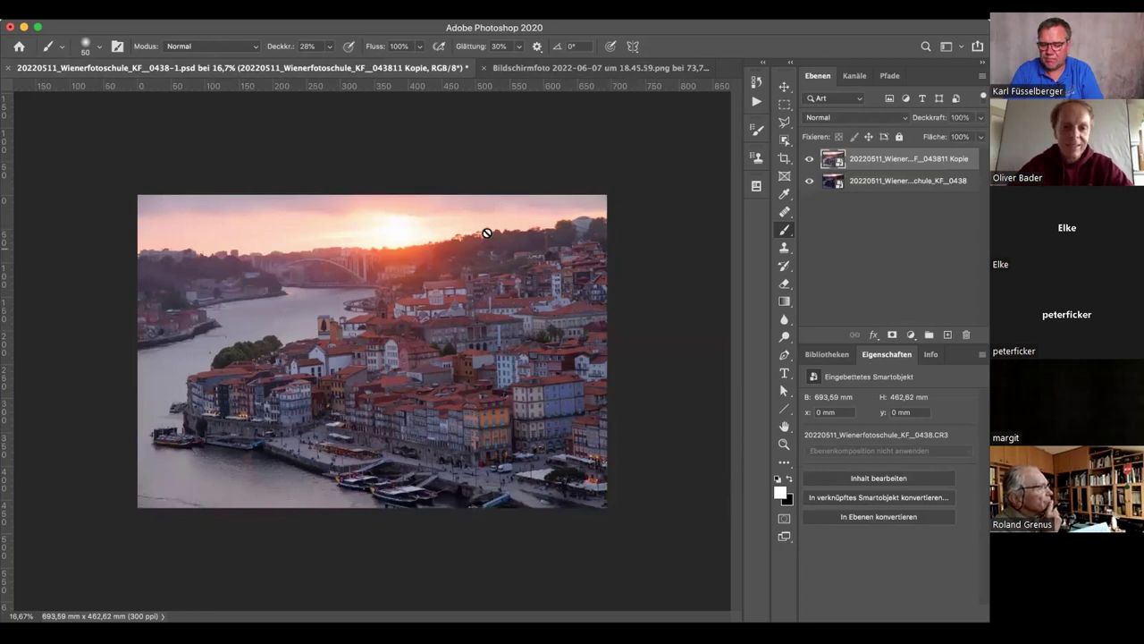
click(809, 159)
click(809, 158)
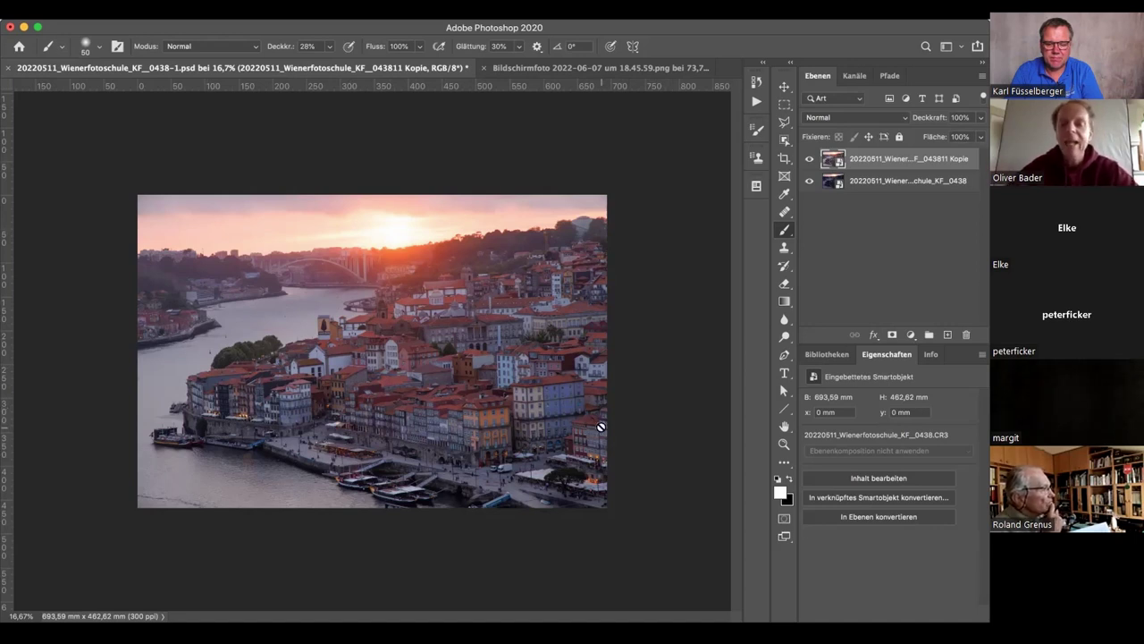
Rename the upper copy layer as RAW
double_click(906, 159)
text(RAW)
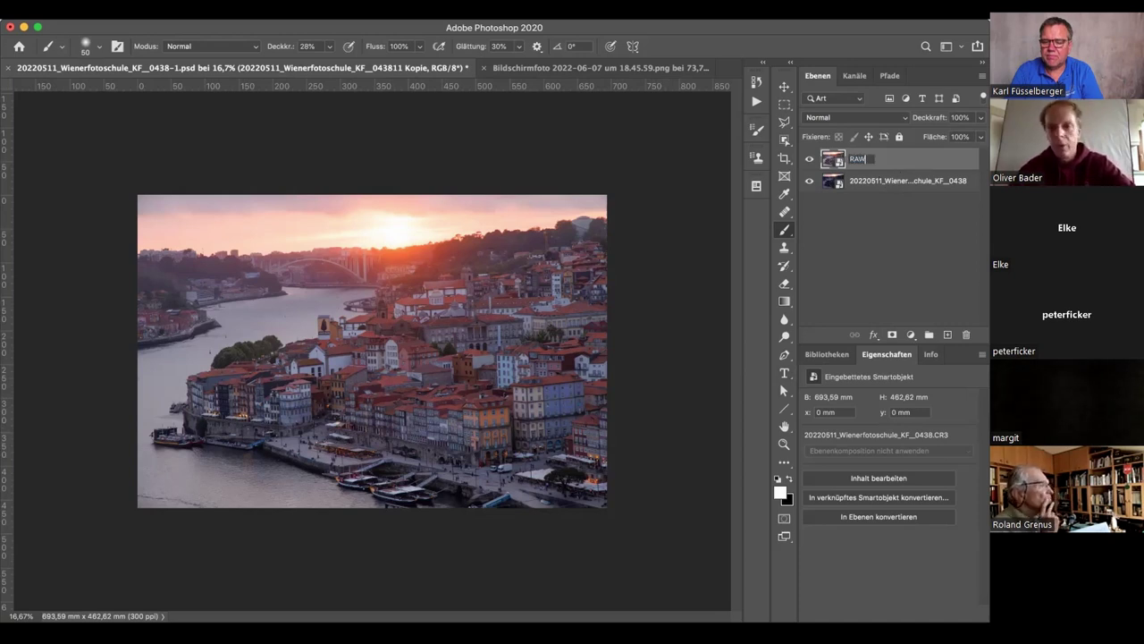
key(Return)
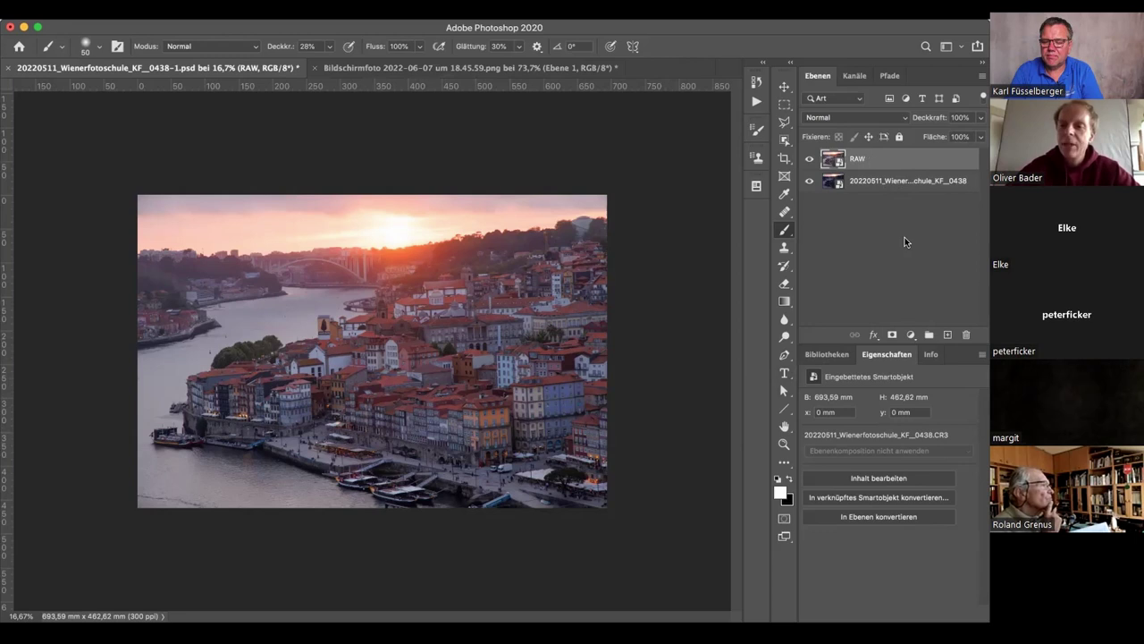
Add a layer mask to the RAW layer and paint black over its lower area with a 2500-pixel brush at 28% opacity
click(892, 336)
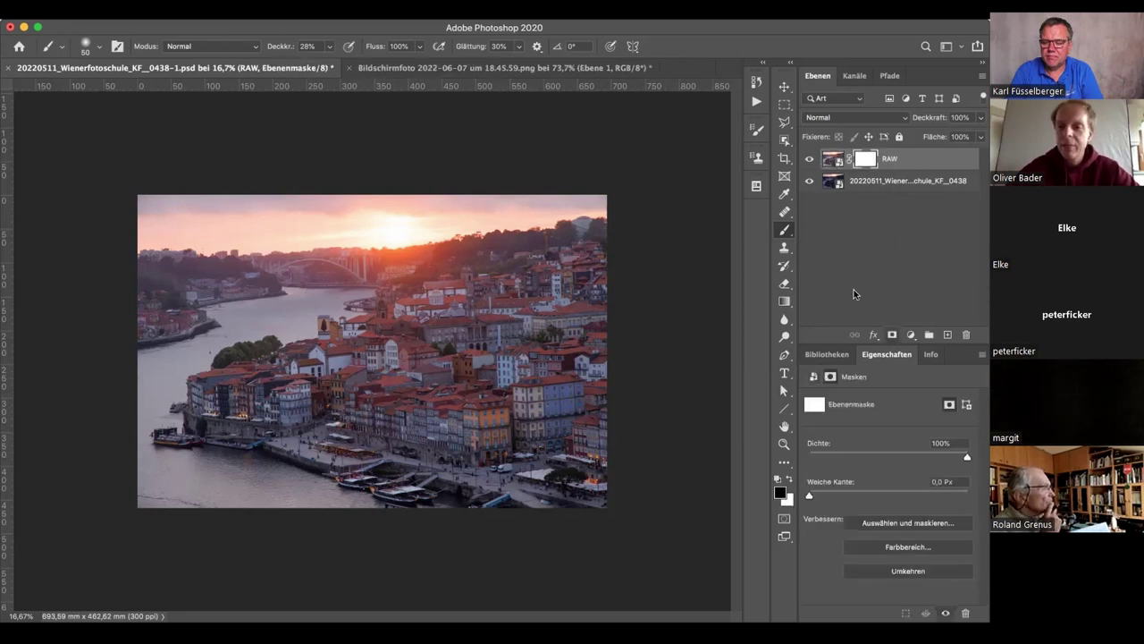
key(bracketright)
key(bracketright)
key(bracketright)
key(bracketright)
key(bracketright)
key(bracketright)
key(bracketright)
key(bracketright)
key(bracketright)
key(bracketright)
key(bracketright)
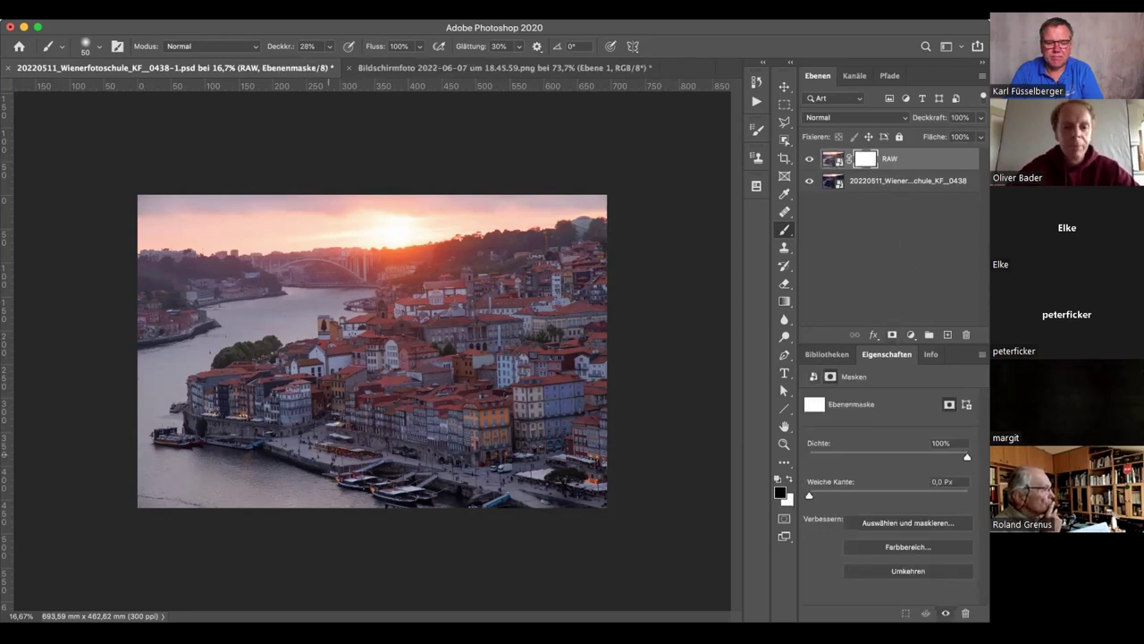
key(bracketright)
key(bracketright)
key(bracketright)
key(bracketright)
key(bracketright)
key(bracketright)
key(bracketright)
key(bracketright)
key(bracketright)
key(bracketright)
key(bracketright)
key(bracketright)
key(bracketright)
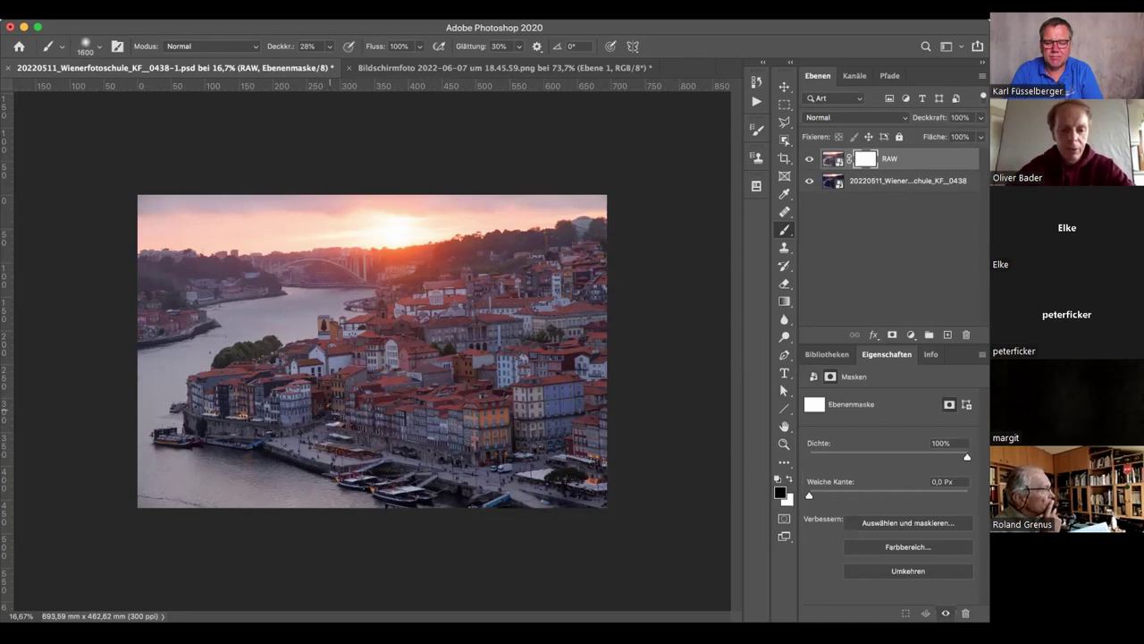
key(bracketright)
key(bracketright)
key(bracketright)
key(bracketright)
key(bracketright)
key(bracketright)
key(bracketright)
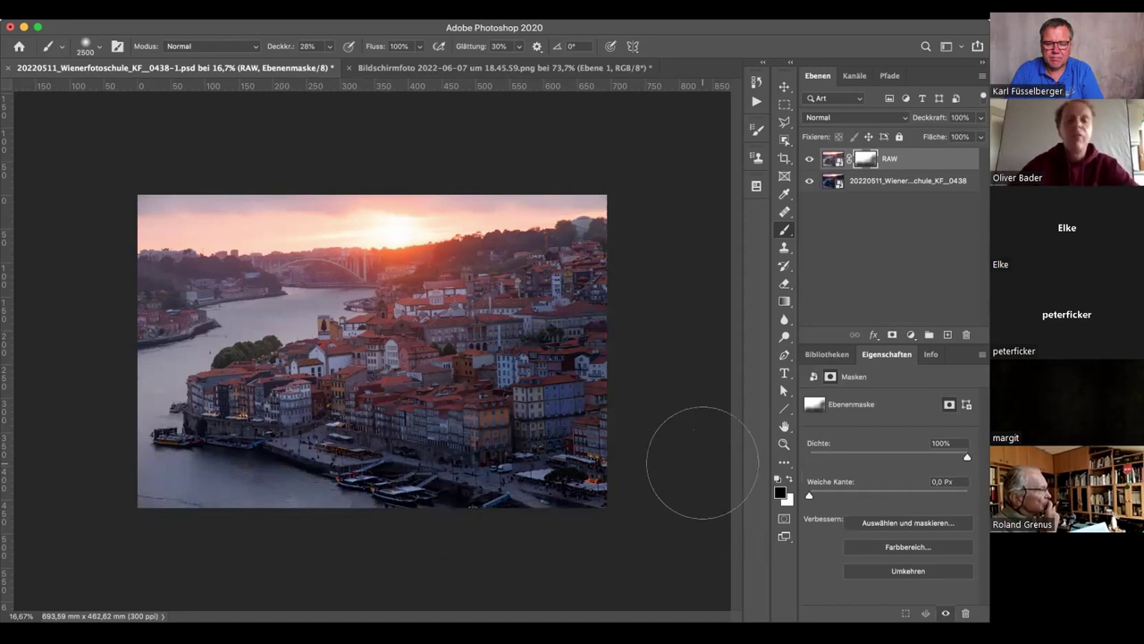
Compare the image with the RAW layer's mask disabled and enabled
shift+click(865, 163)
shift+click(865, 164)
shift+click(865, 164)
shift+click(866, 164)
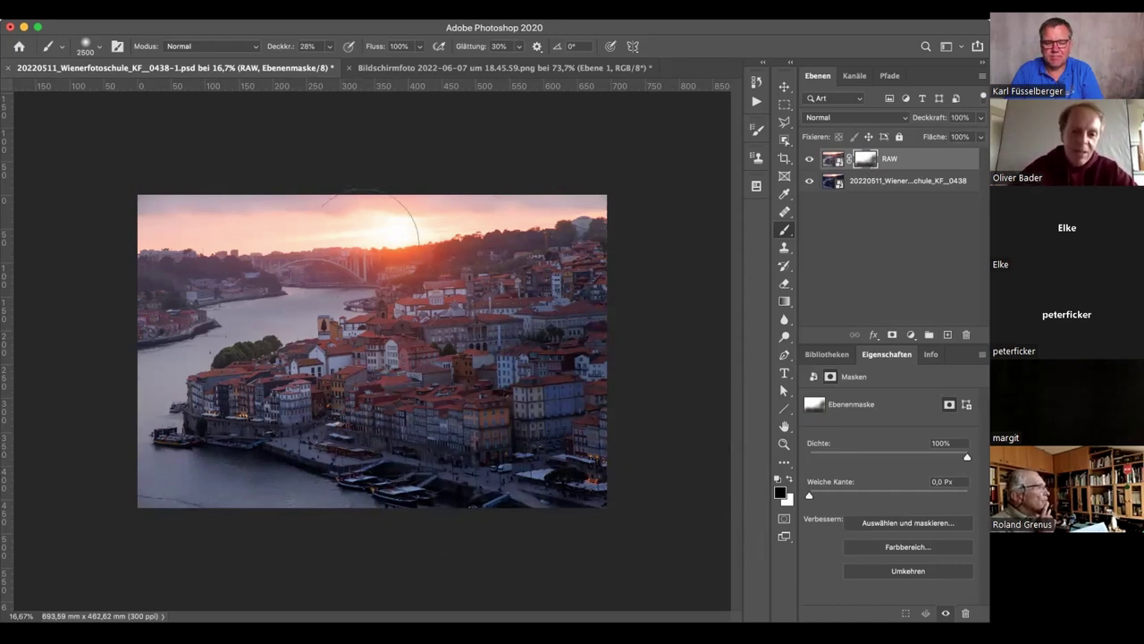
Add a Curves adjustment layer above RAW and brighten the RGB midtones from input 120 to output 142
click(910, 336)
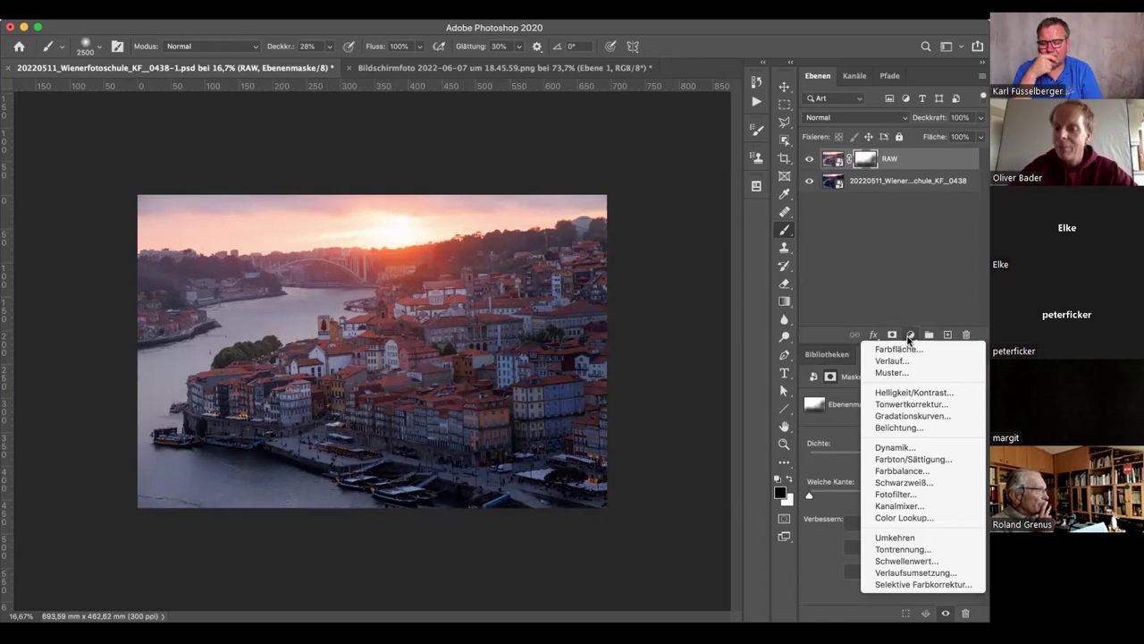
click(906, 416)
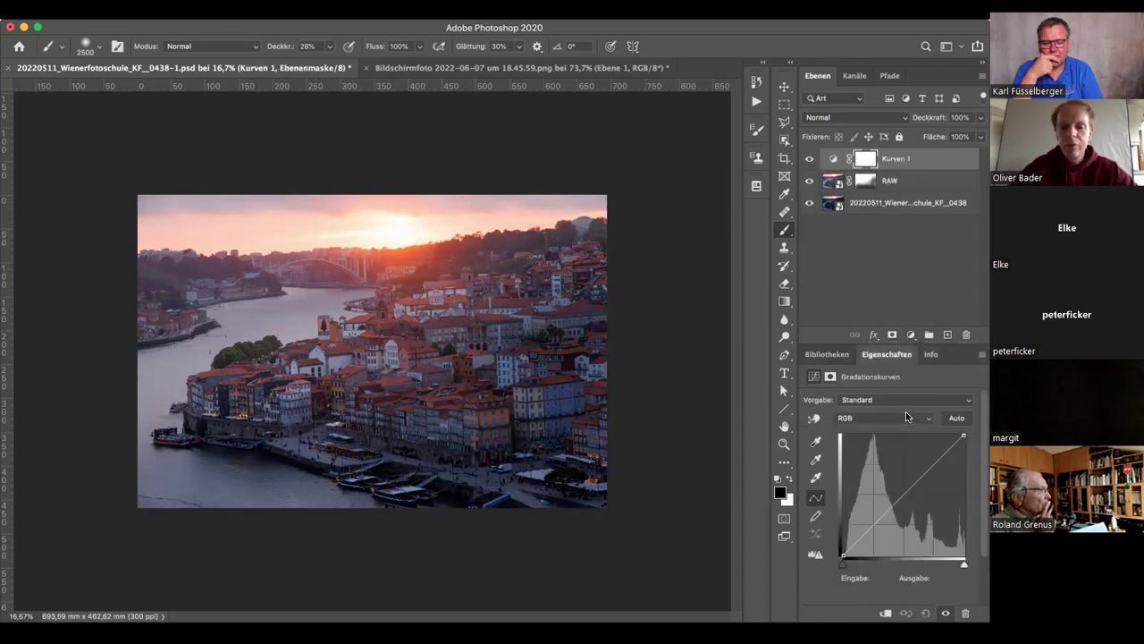
drag(906, 490, 898, 487)
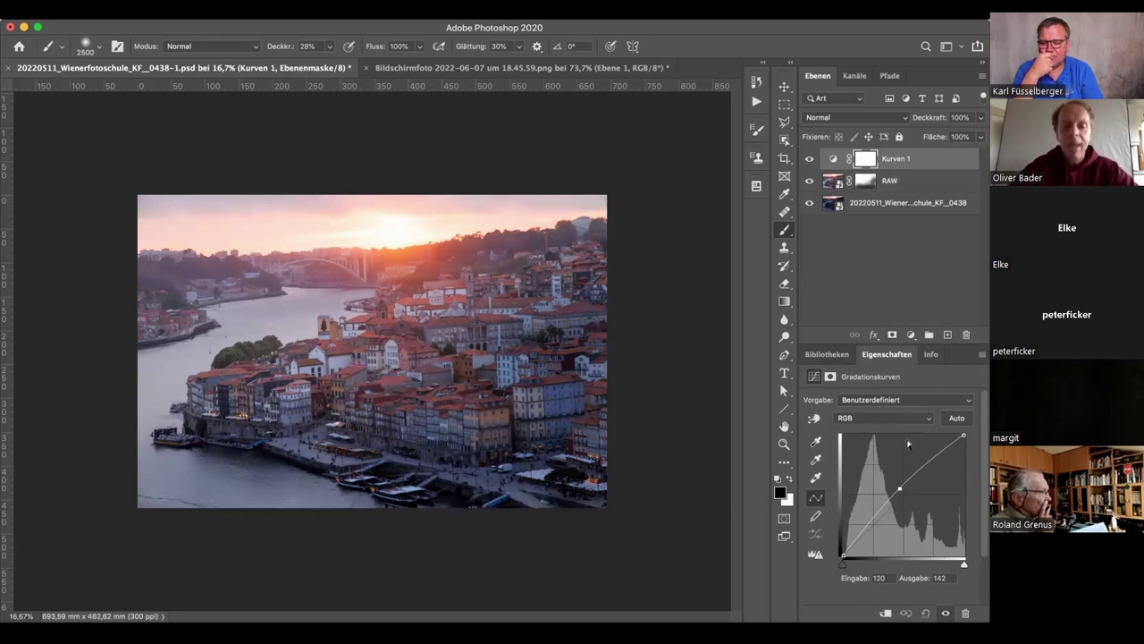
Strengthen the red channel in the Curves adjustment by moving its white point inward and raising input 120 to output 147
click(928, 419)
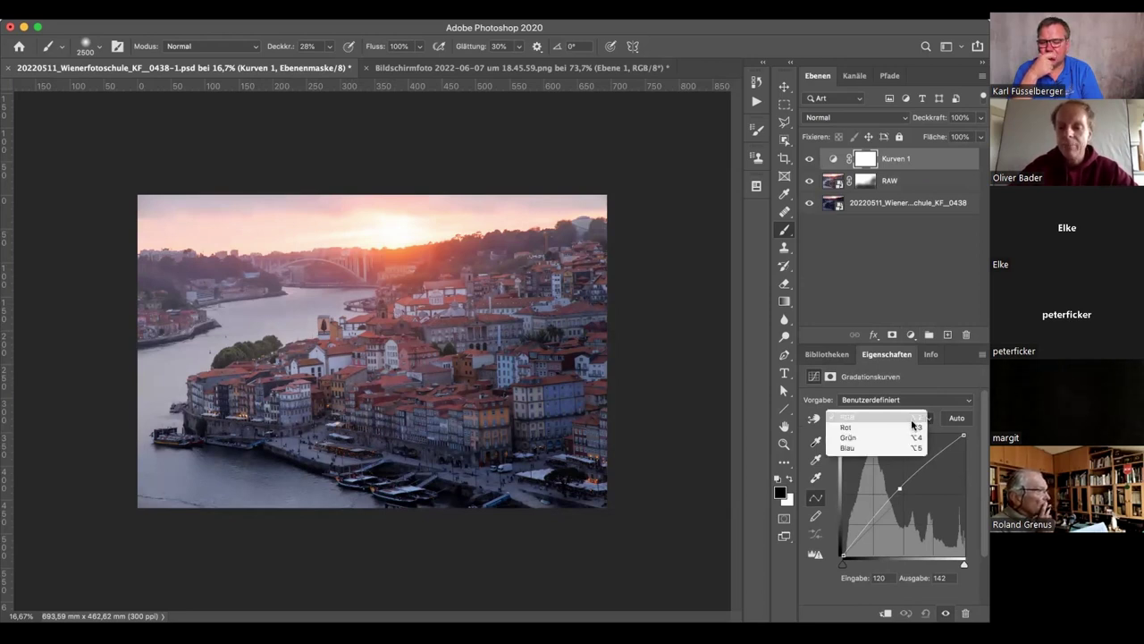
click(899, 430)
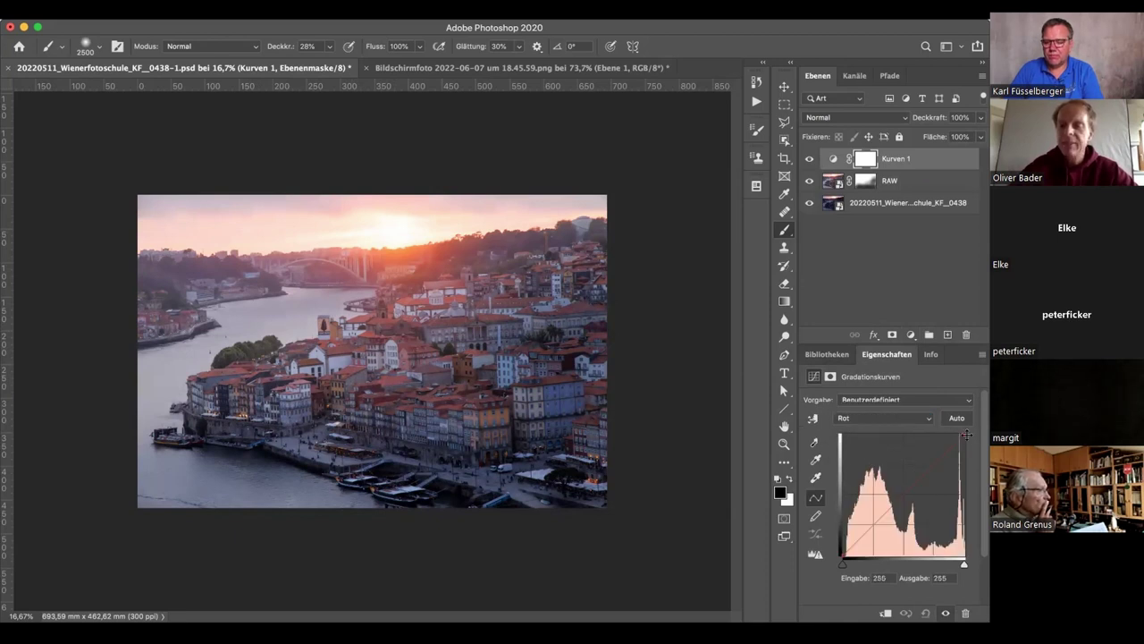
drag(965, 434, 957, 404)
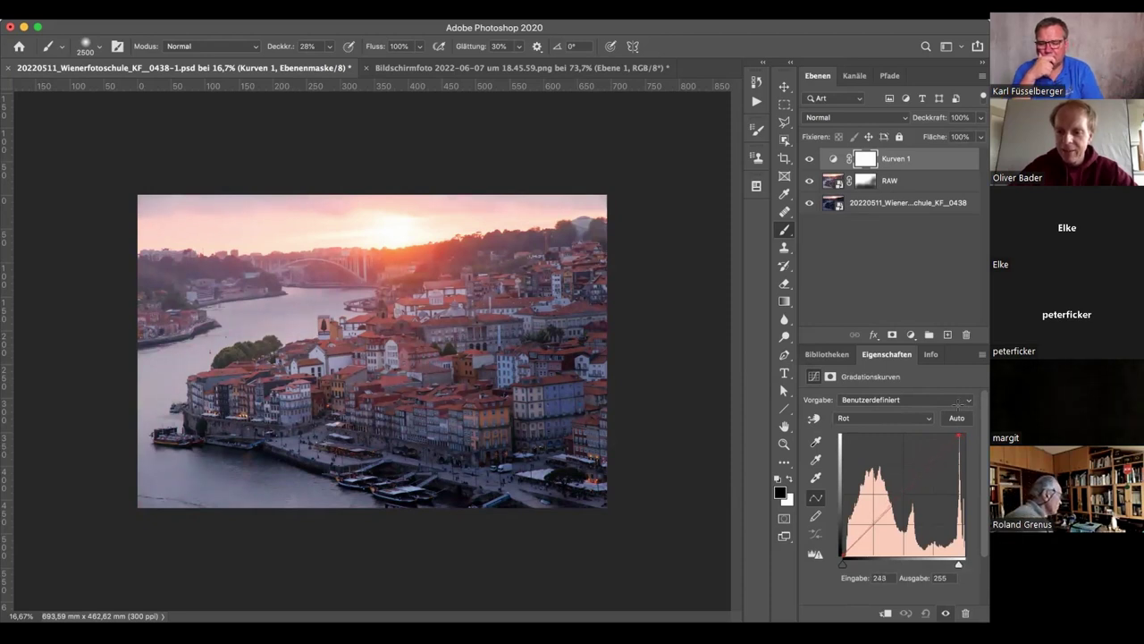
click(898, 486)
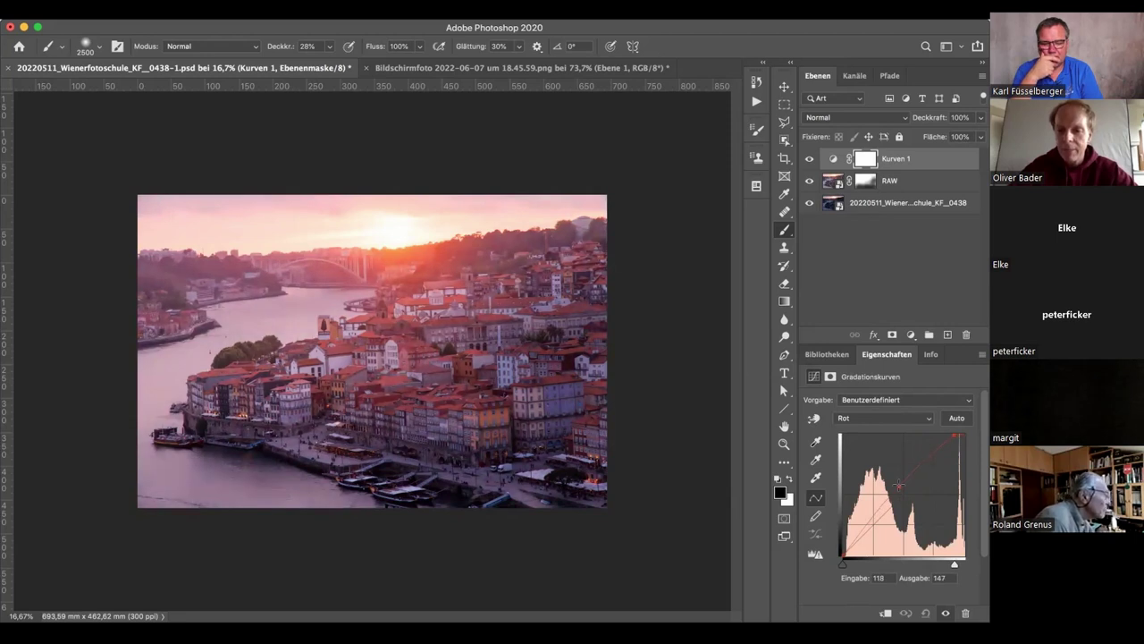
drag(898, 485, 900, 485)
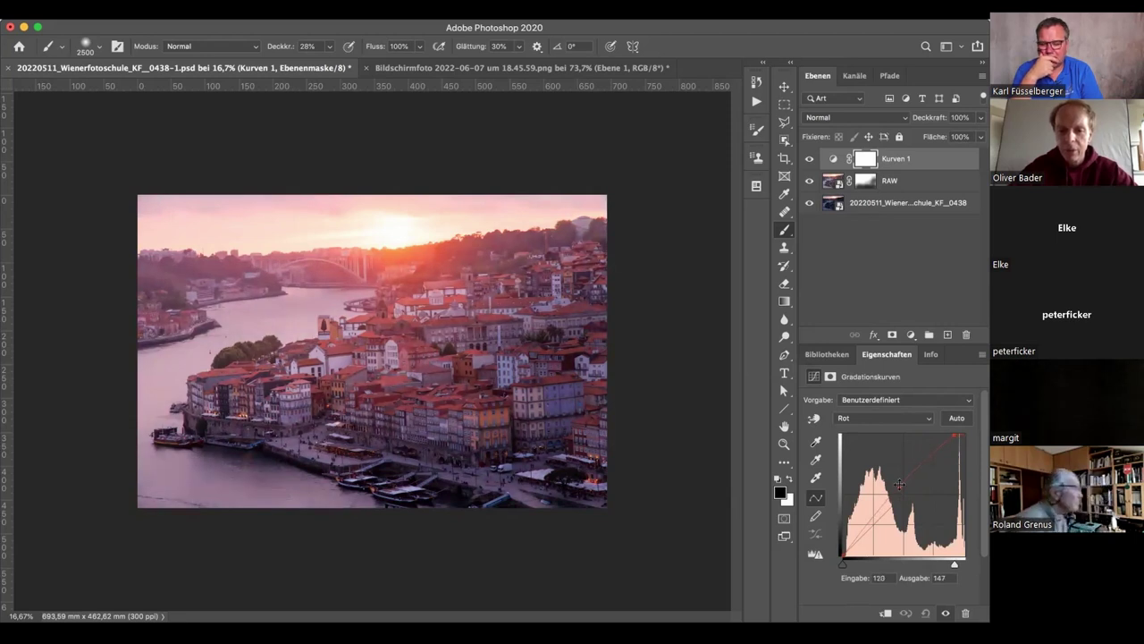
Warm the image by lowering the blue channel's white point output and pulling its midtones from input 153 down to output 112
click(925, 418)
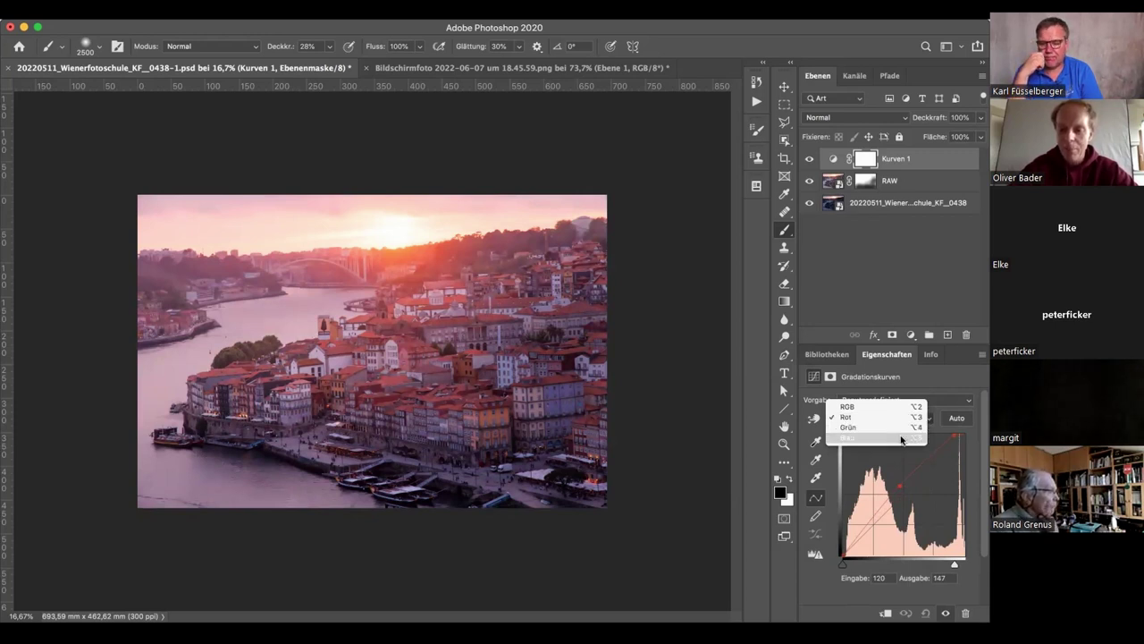
click(901, 439)
drag(902, 492, 929, 523)
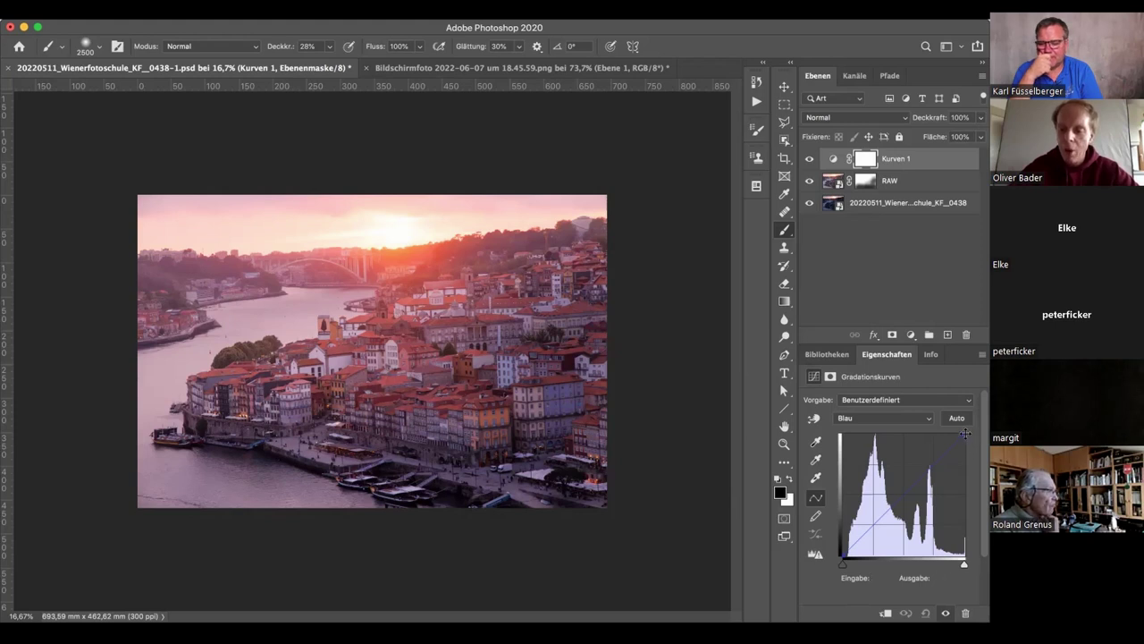
mouse_move(965, 434)
mouse_down()
mouse_move(975, 458)
mouse_move(974, 445)
mouse_up()
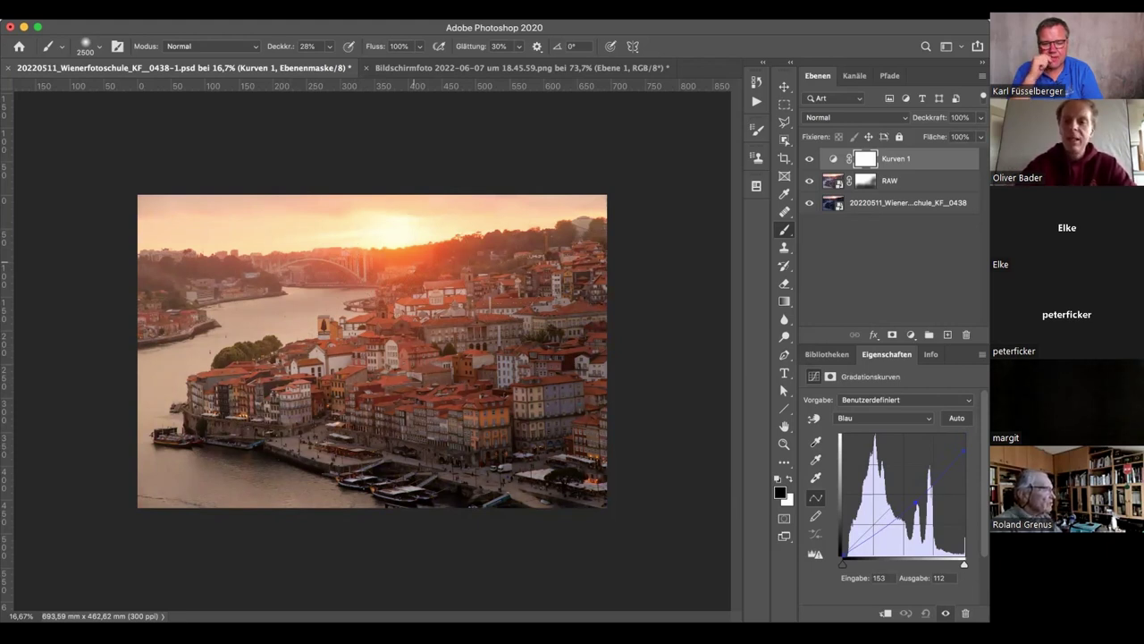
Invert the Curves mask to black, paint white over the sunset, bridge and river with the 2500-pixel brush, and inspect the mask alone
key(super+i)
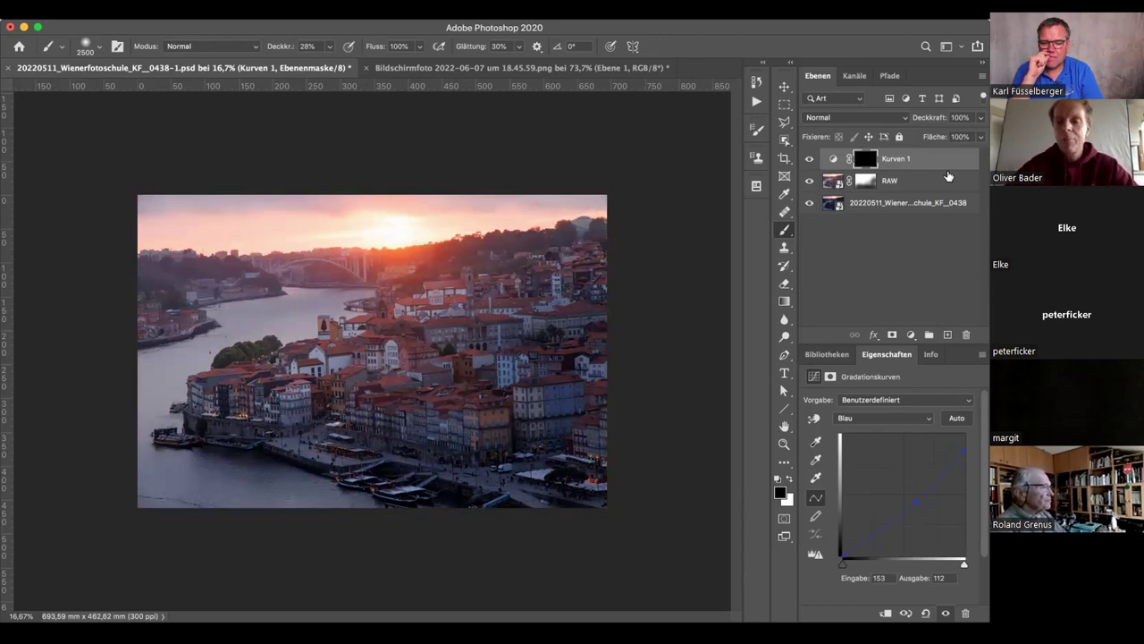
click(790, 480)
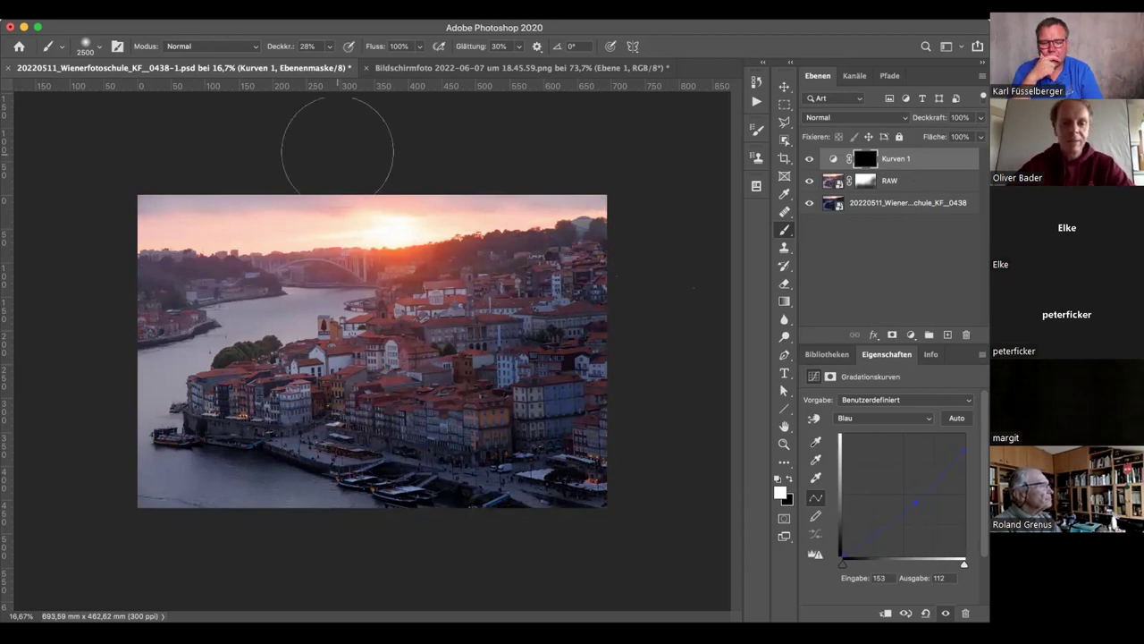
mouse_move(421, 252)
mouse_down()
mouse_move(346, 299)
mouse_move(378, 268)
mouse_move(349, 308)
mouse_move(266, 376)
mouse_move(253, 366)
mouse_move(253, 259)
mouse_move(275, 304)
mouse_move(237, 313)
mouse_move(350, 260)
mouse_move(228, 331)
mouse_move(333, 300)
mouse_move(396, 251)
mouse_move(338, 282)
mouse_move(451, 233)
mouse_move(388, 243)
mouse_move(430, 251)
mouse_move(359, 275)
mouse_move(557, 223)
mouse_move(353, 290)
mouse_move(368, 275)
mouse_move(436, 288)
mouse_move(449, 244)
mouse_move(479, 240)
mouse_move(250, 324)
mouse_move(268, 295)
mouse_up()
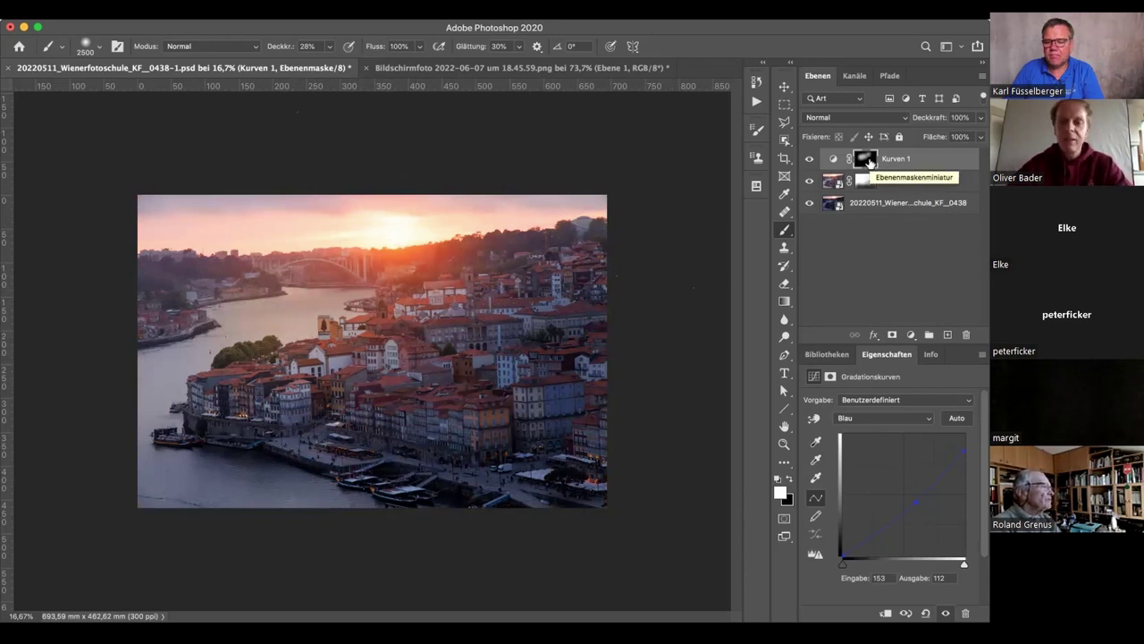
alt+click(870, 162)
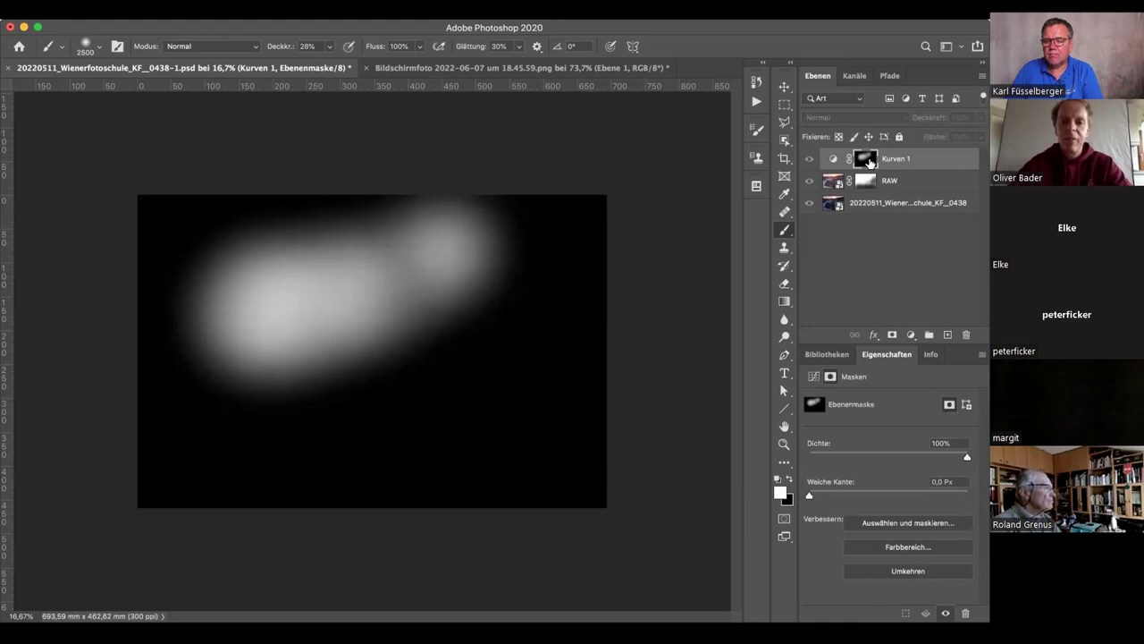
alt+click(870, 162)
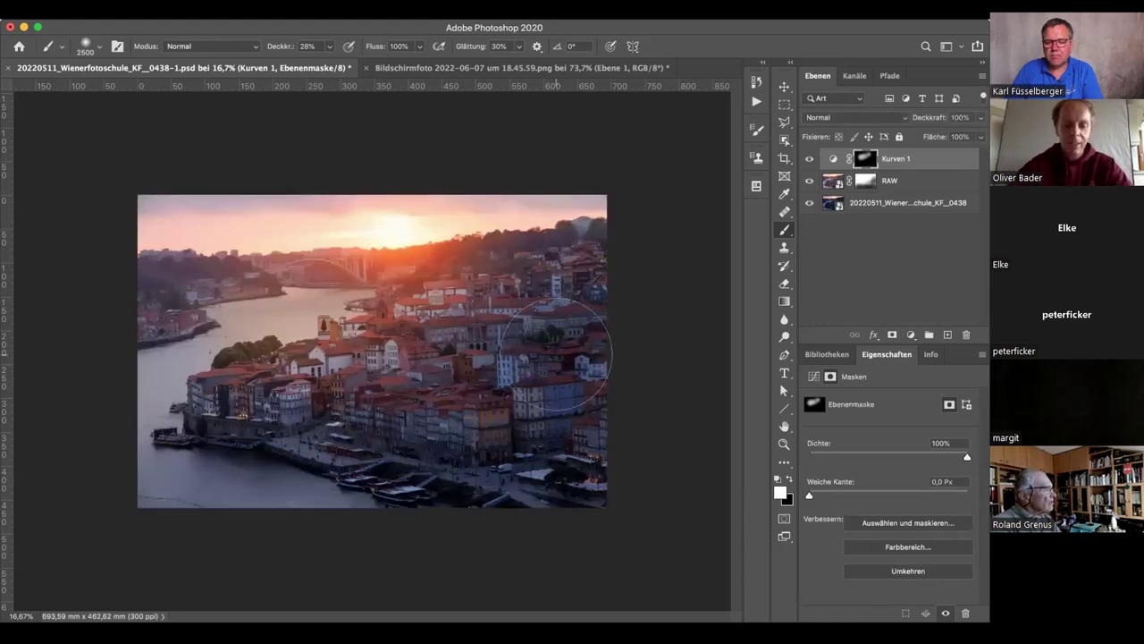
Retouch the warm area on the Curves mask with a 700-pixel black brush, raising the brush opacity to 36%
key(super+plus)
key(bracketleft)
key(bracketleft)
key(bracketleft)
key(bracketleft)
key(bracketleft)
key(bracketleft)
key(bracketleft)
key(bracketleft)
key(bracketleft)
key(bracketleft)
key(bracketleft)
key(bracketleft)
key(bracketleft)
key(bracketleft)
key(bracketleft)
key(bracketleft)
key(bracketleft)
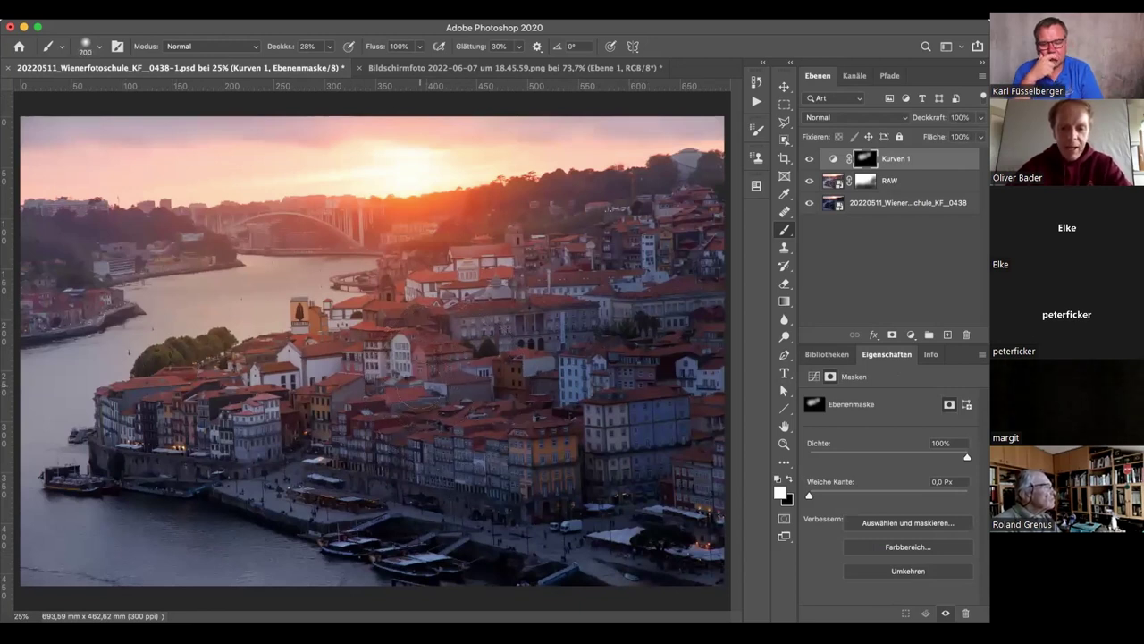
key(x)
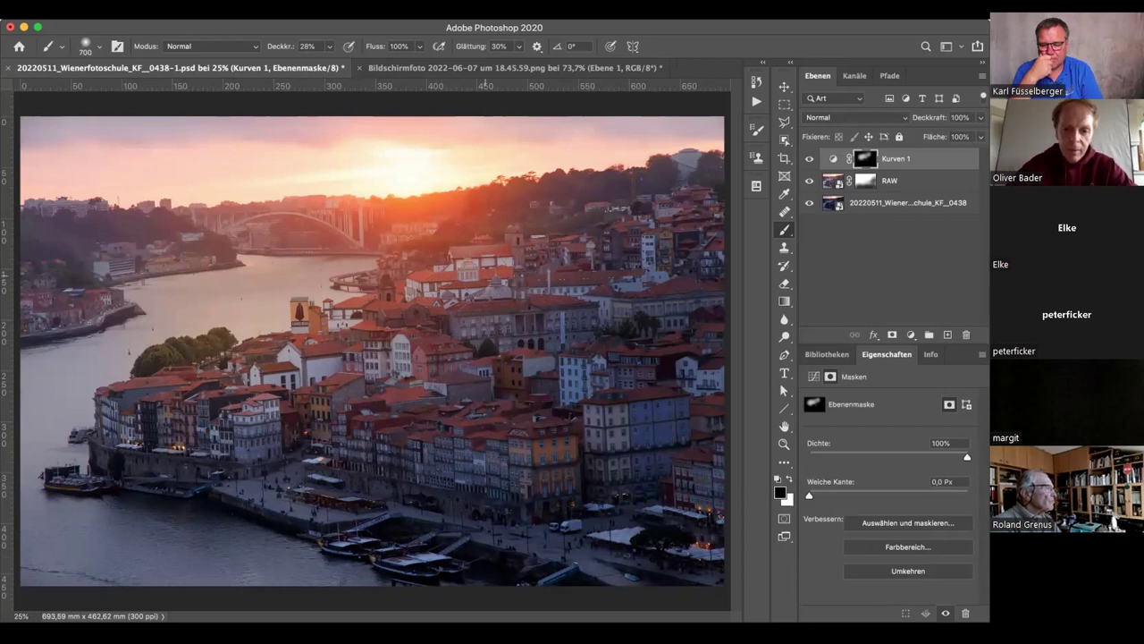
drag(273, 47, 281, 47)
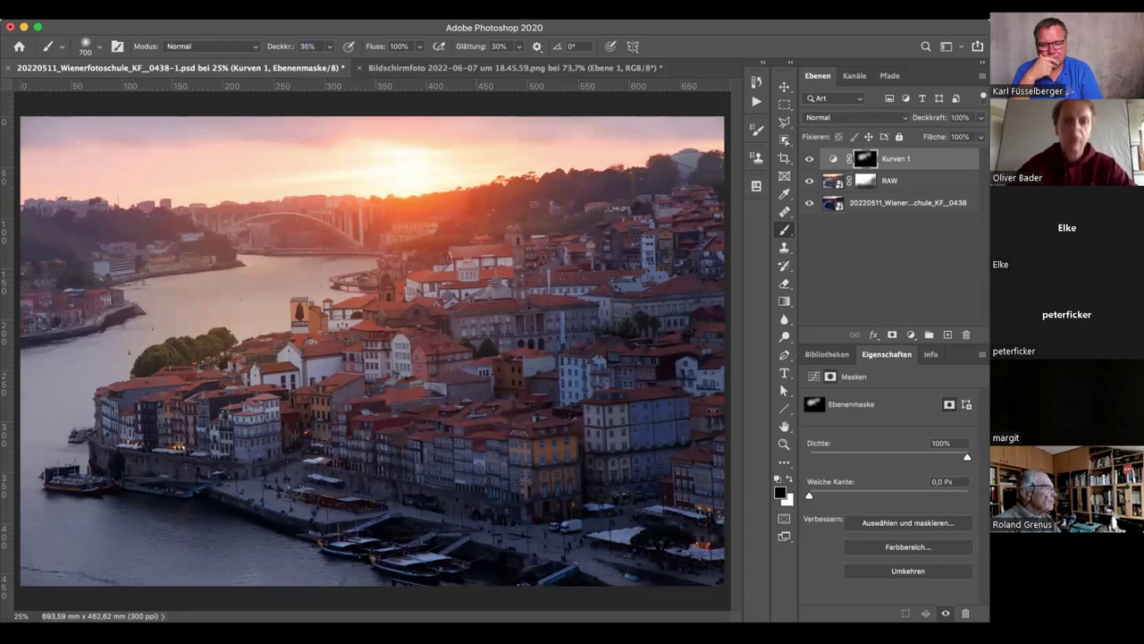
key(super+minus)
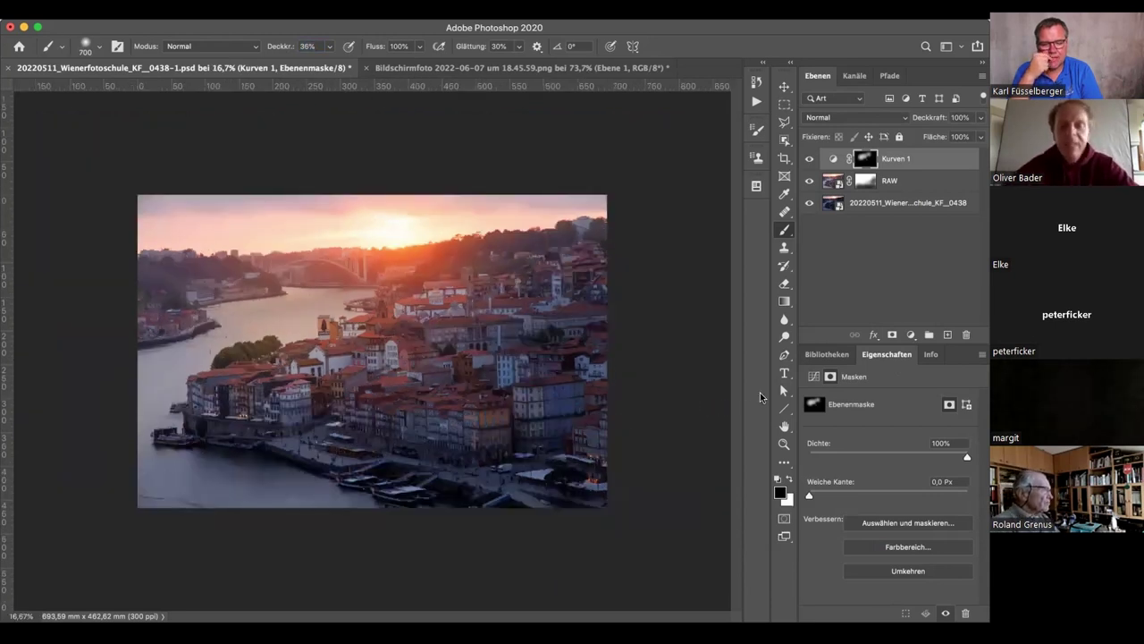
Toggle the Curves layer's visibility repeatedly to compare the photo with and without the warm light around the sun
click(810, 161)
click(810, 161)
click(810, 161)
click(810, 161)
click(810, 161)
click(810, 161)
click(810, 161)
click(810, 162)
click(810, 161)
click(810, 161)
click(810, 161)
click(810, 161)
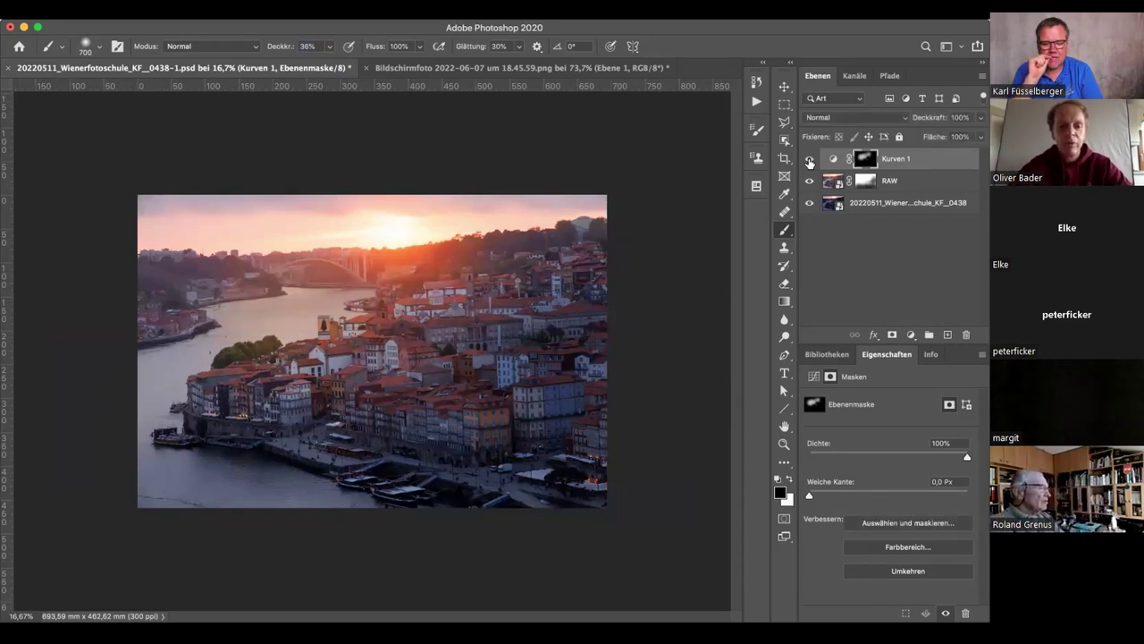
click(810, 161)
click(810, 161)
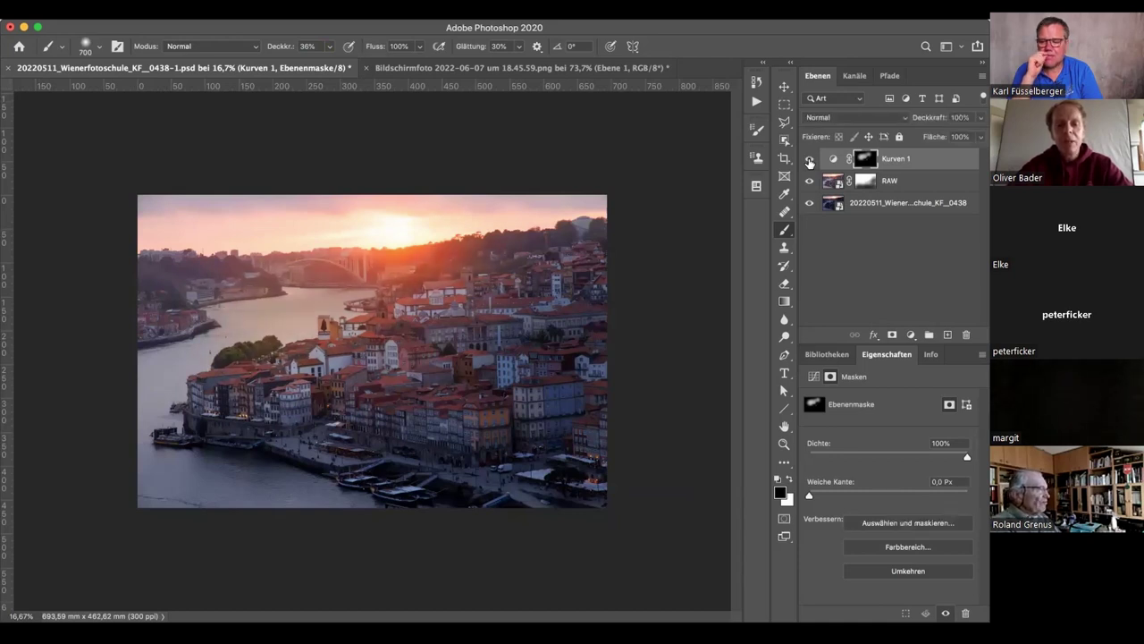
click(810, 161)
click(810, 161)
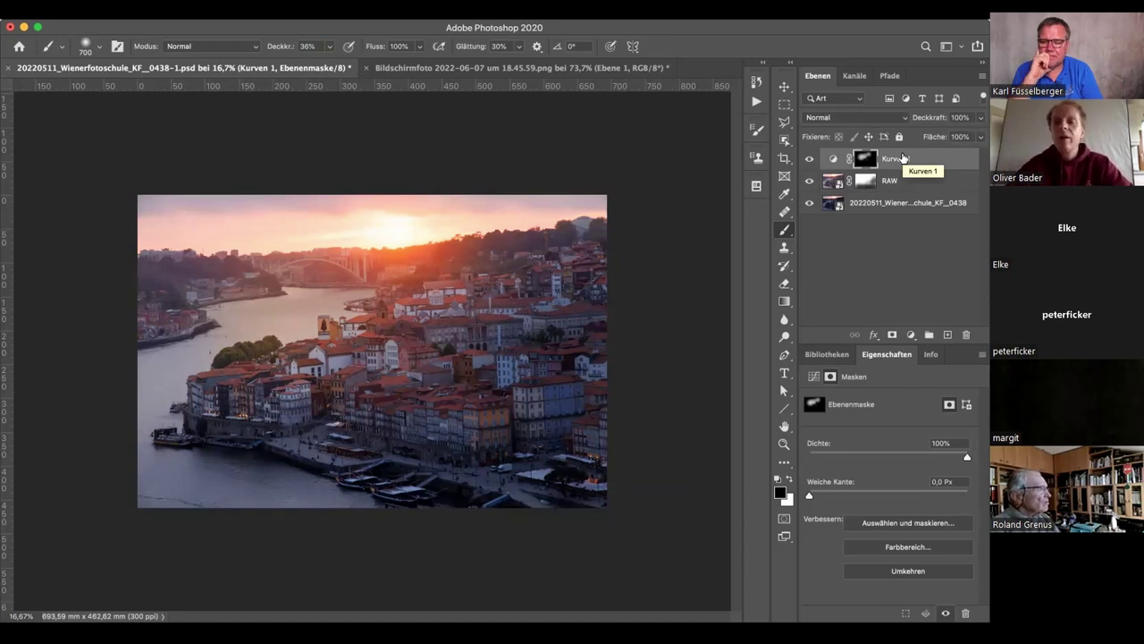
Set the Curves layer's blend mode to Aufhellen and compare the photo with and without the adjustment
click(901, 117)
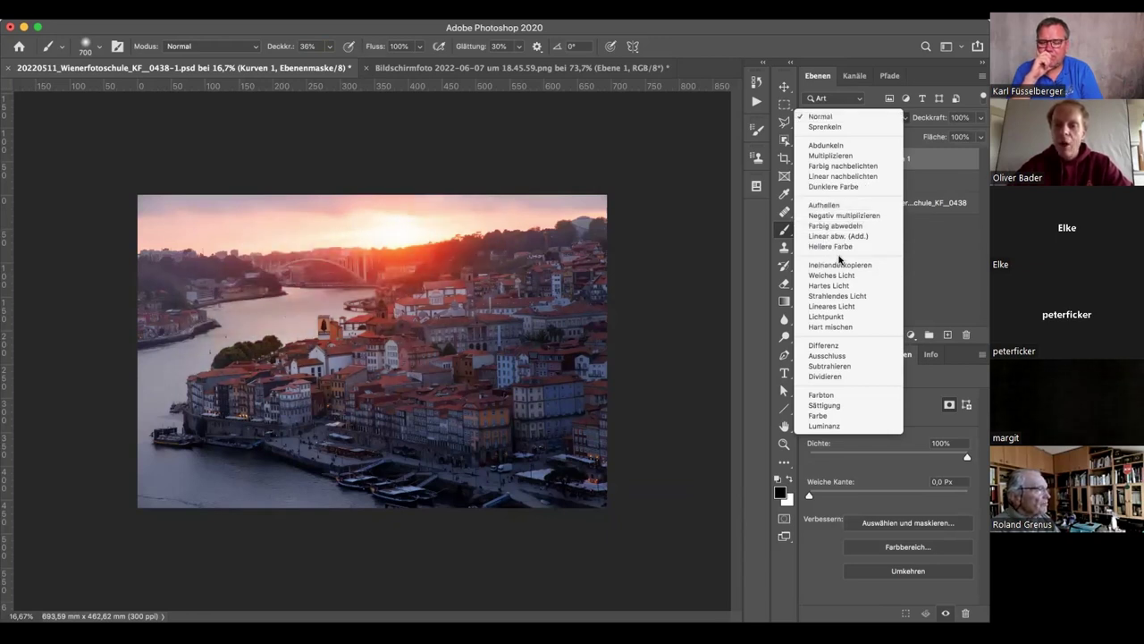
click(878, 204)
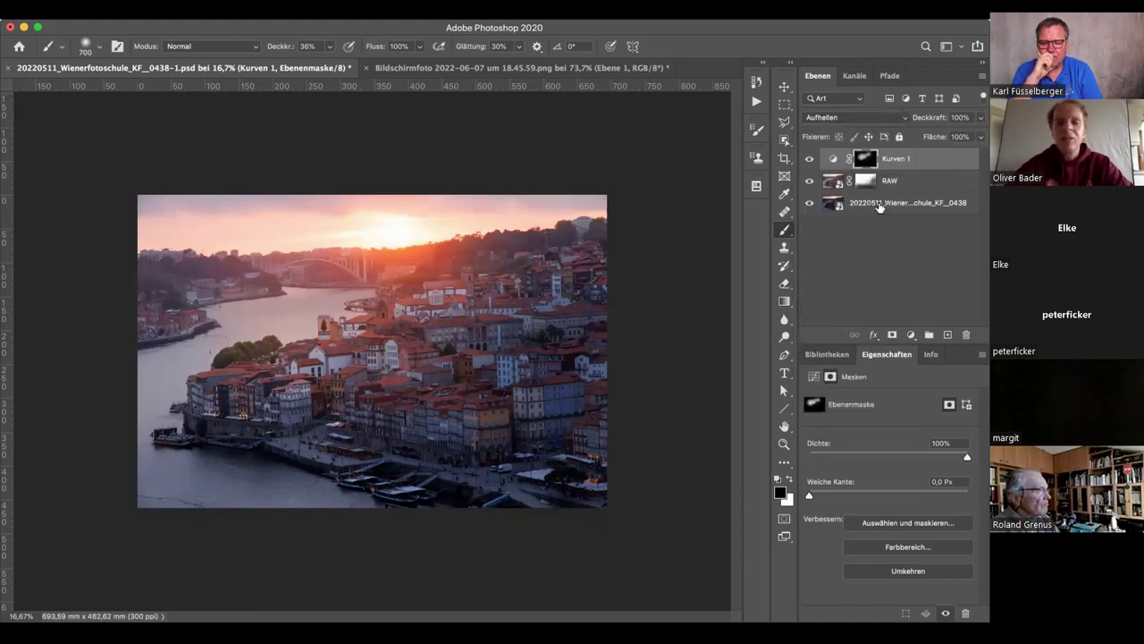
click(810, 159)
click(810, 160)
click(810, 159)
click(810, 159)
click(810, 159)
click(810, 159)
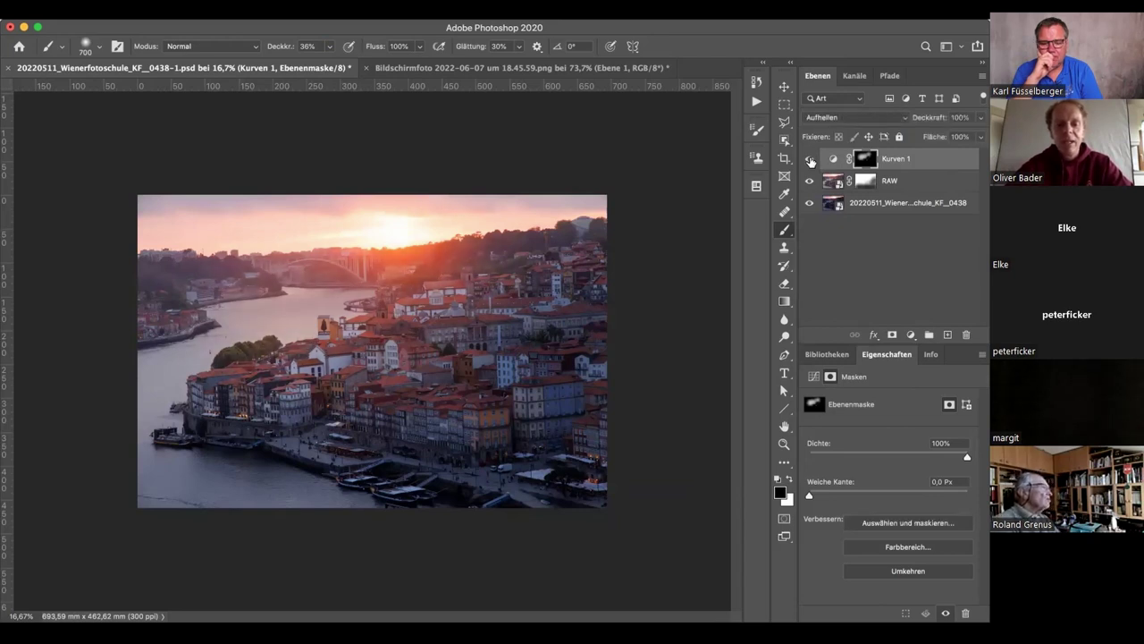
click(810, 159)
click(810, 159)
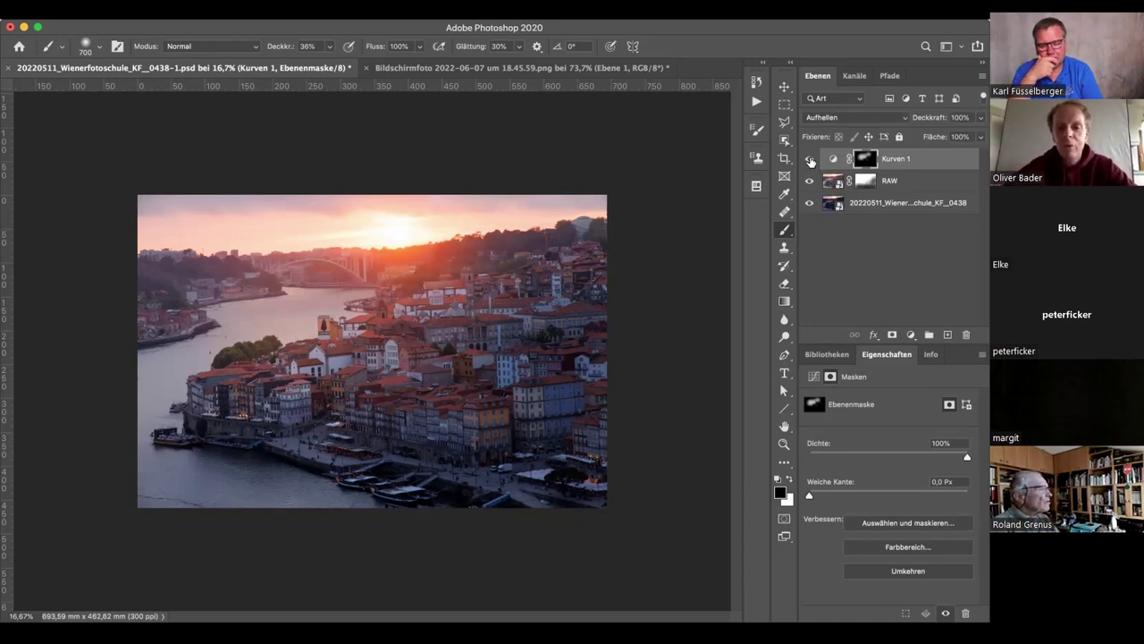
Fit the photo to the window and compare the bottom raw layer alone with the full layer composite, leaving all layers shown
double_click(785, 429)
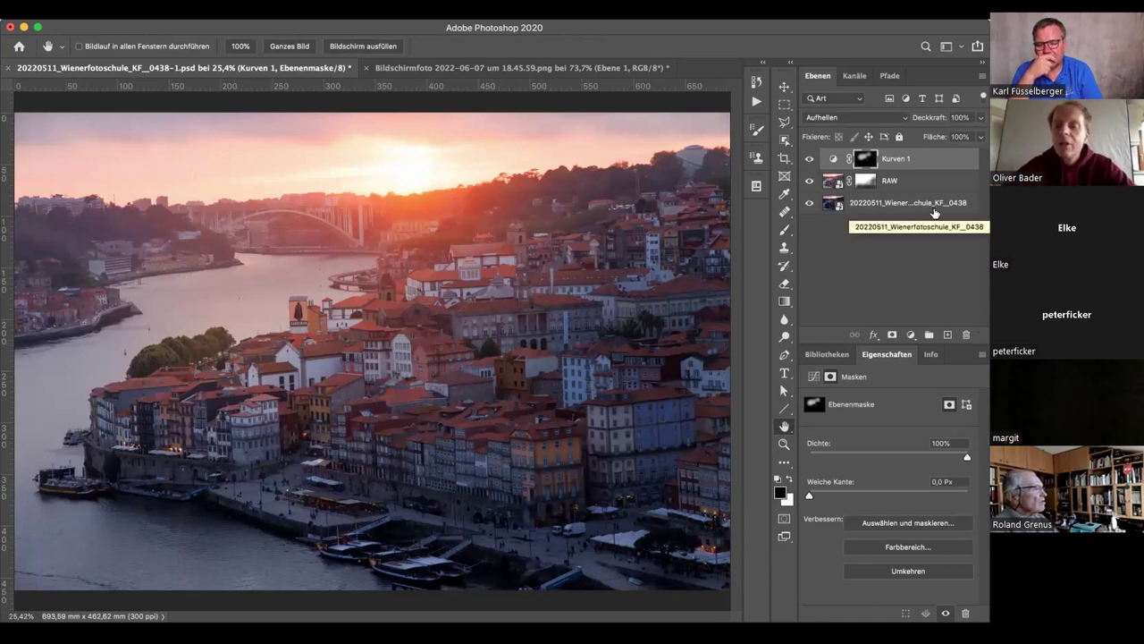
alt+click(808, 206)
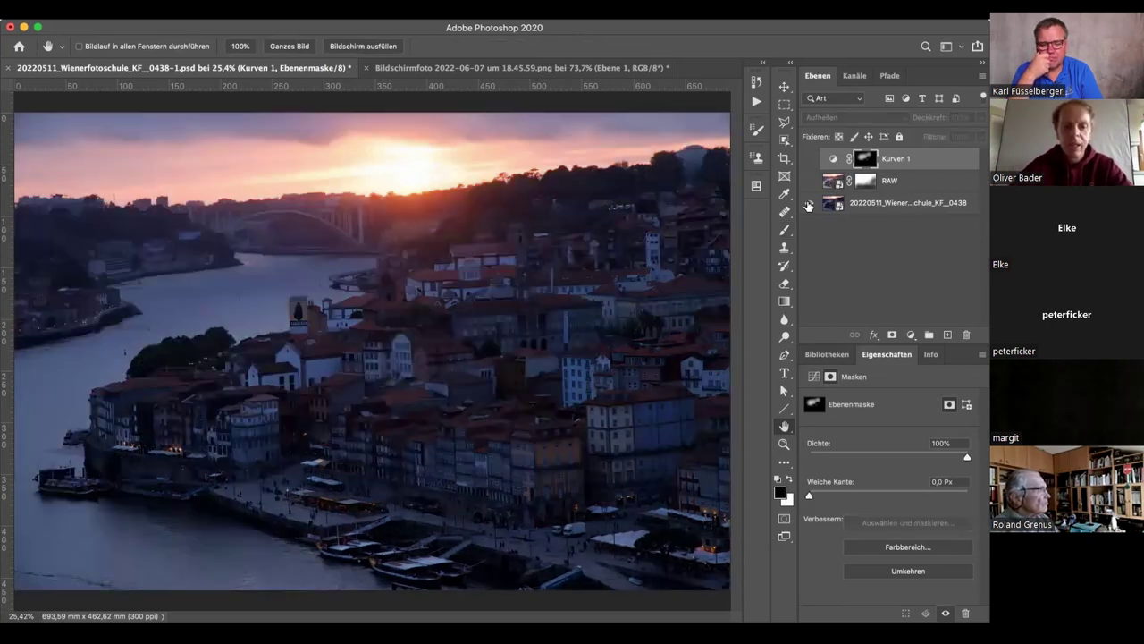
alt+click(808, 205)
alt+click(808, 206)
alt+click(808, 205)
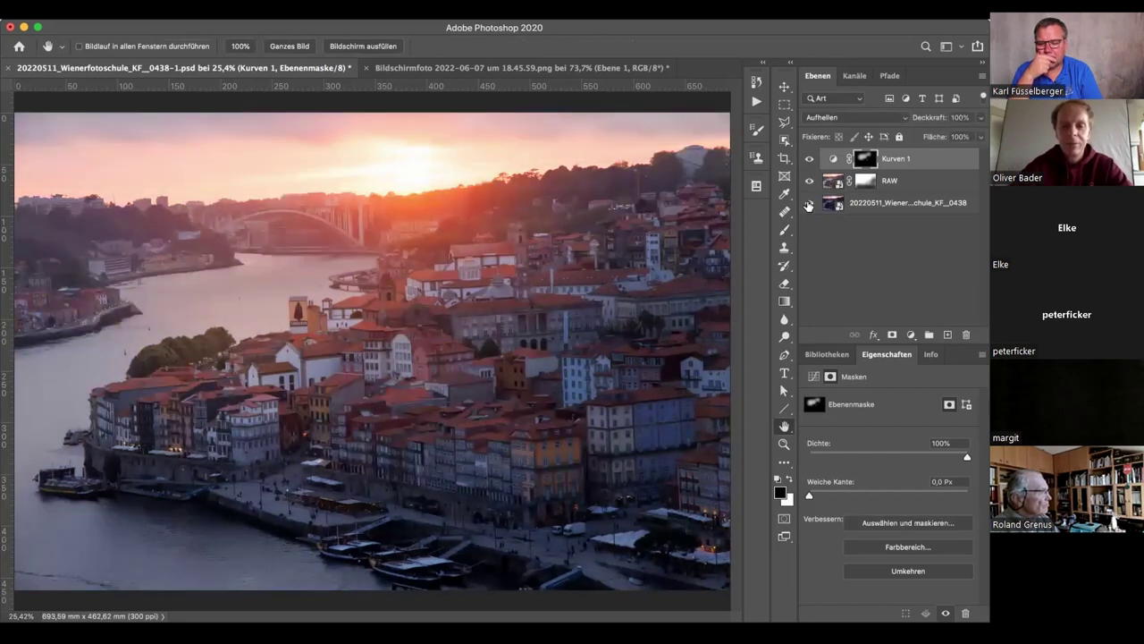
alt+click(809, 205)
alt+click(808, 205)
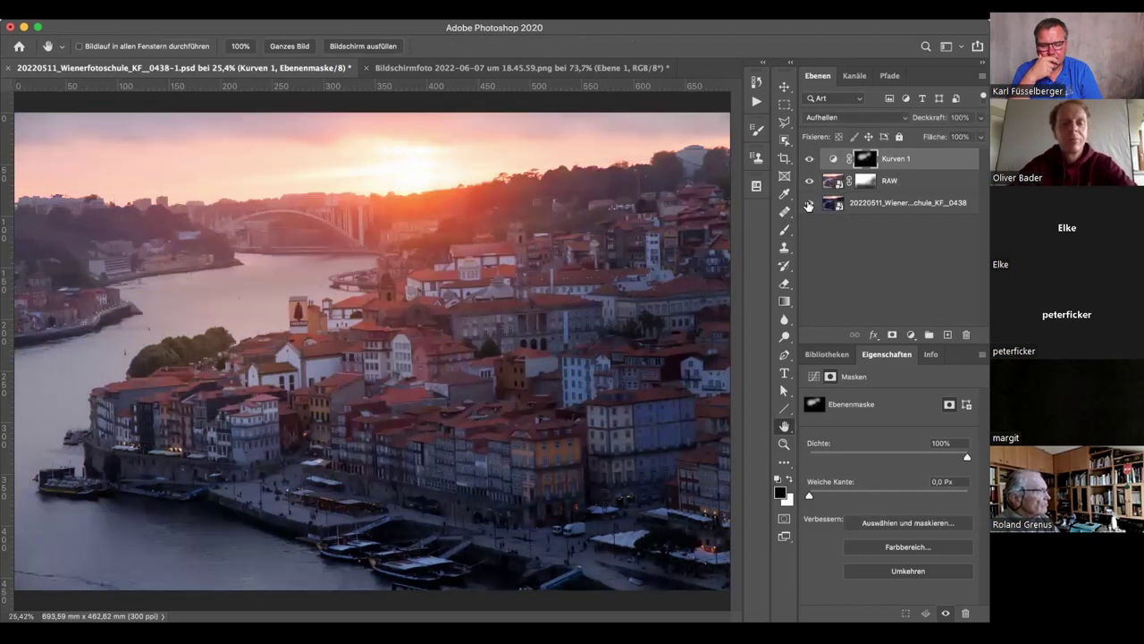